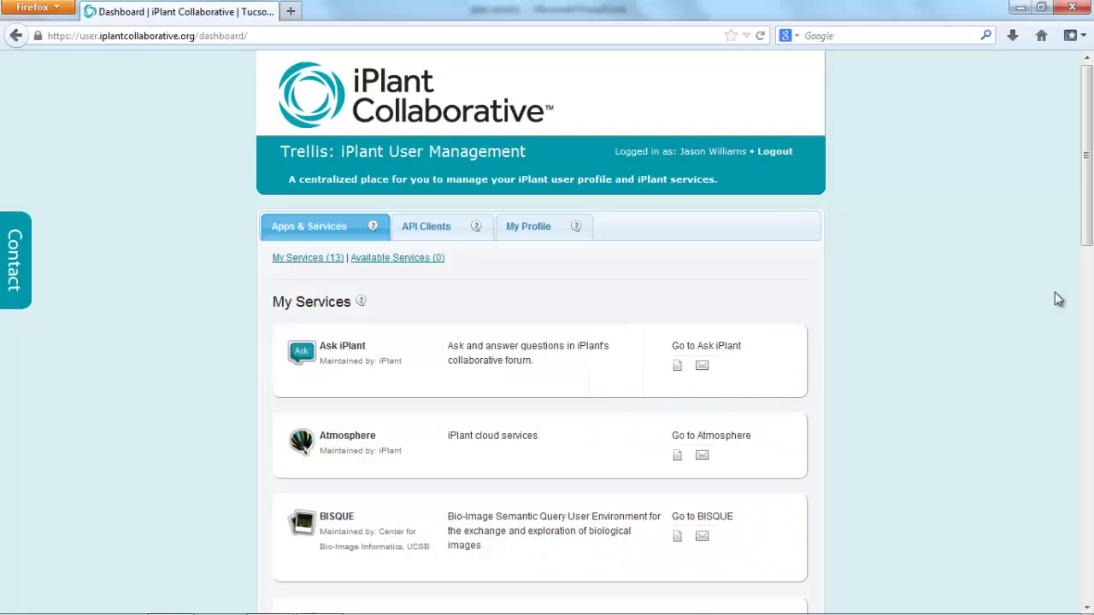
pyautogui.scroll(-6, 1056, 299)
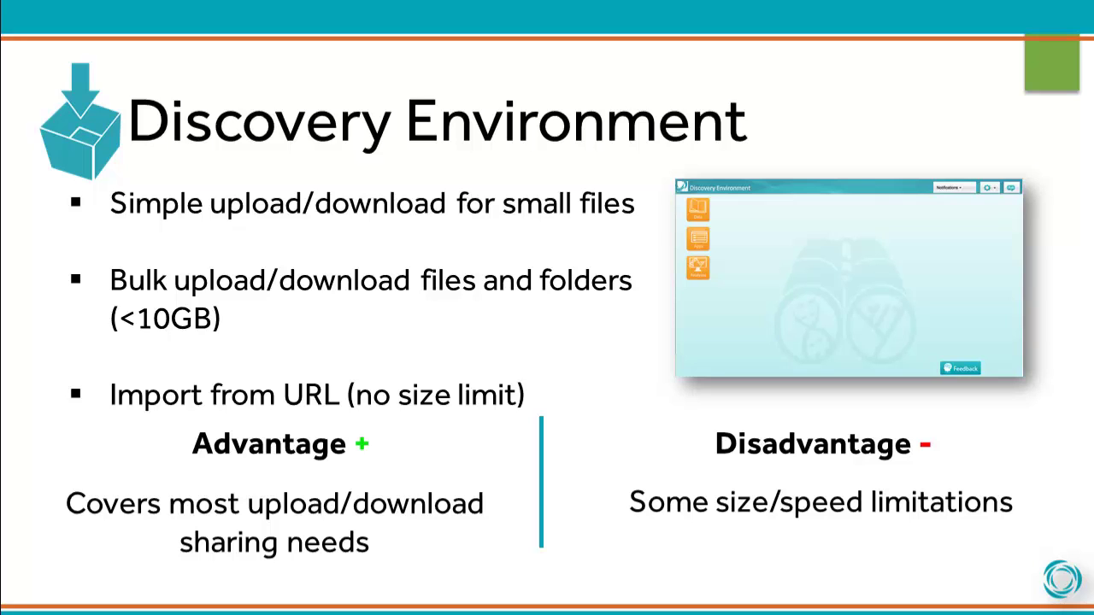
pyautogui.press('Right')
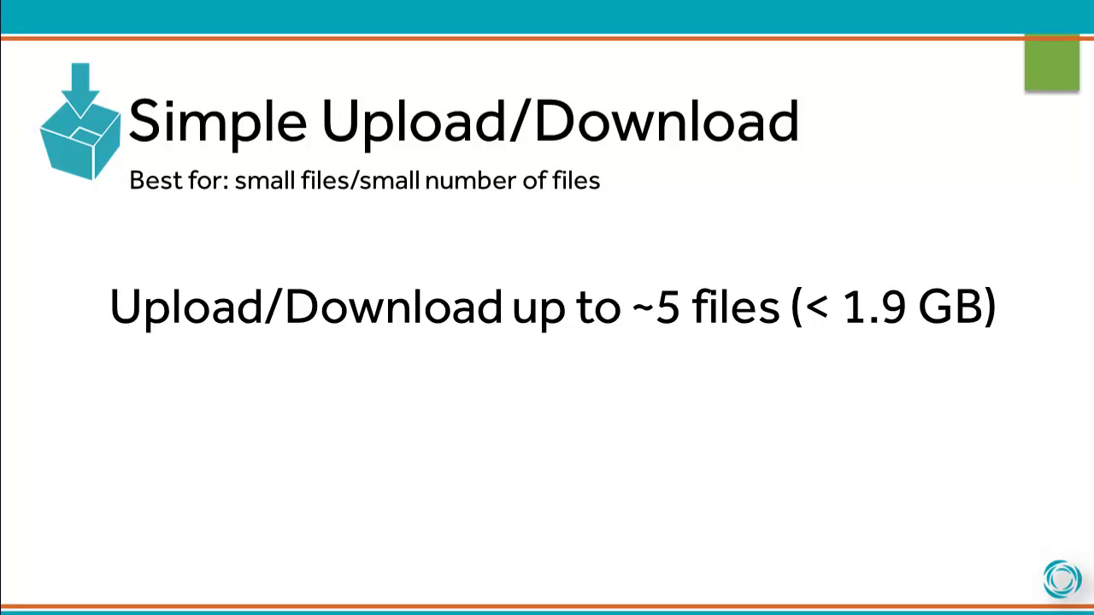
pyautogui.press('Right')
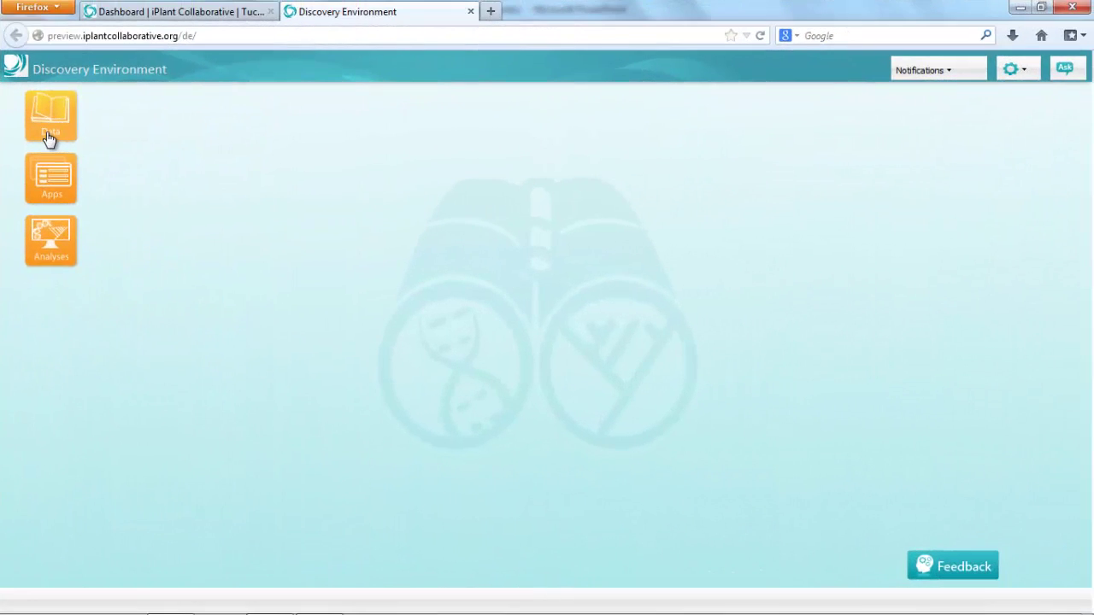
# Open the home folder in the data manager and start a simple upload from the desktop.
pyautogui.click(49, 139)
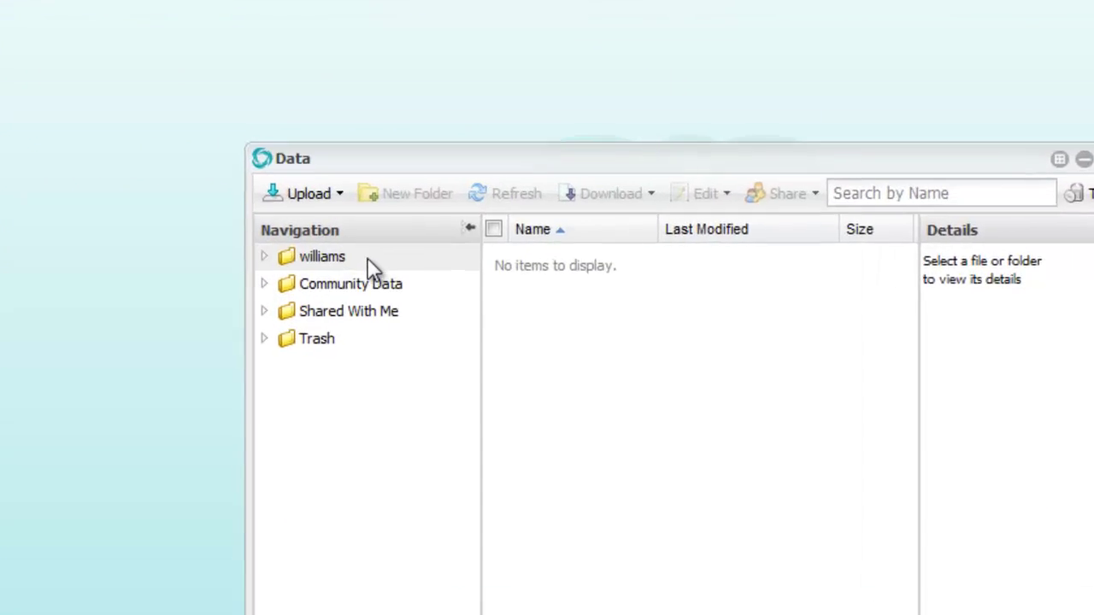
pyautogui.click(370, 260)
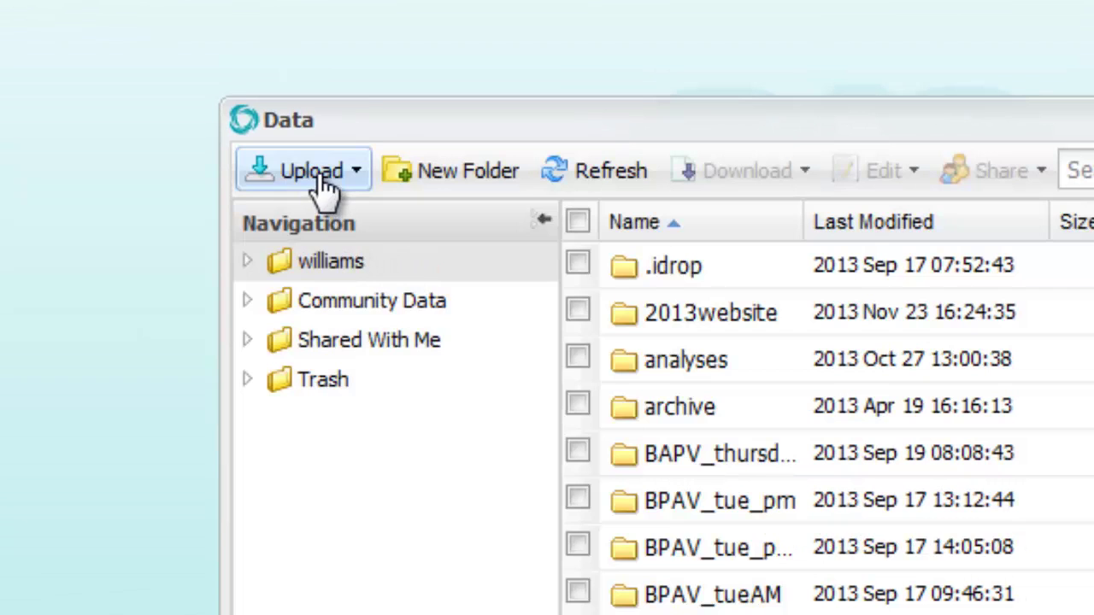
pyautogui.click(315, 174)
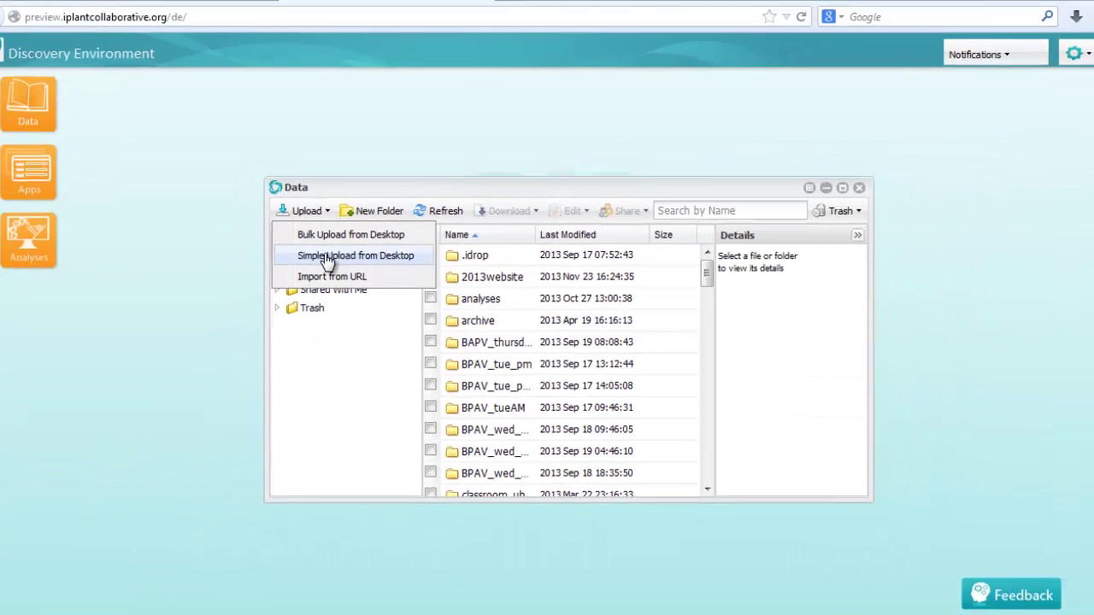
pyautogui.click(357, 273)
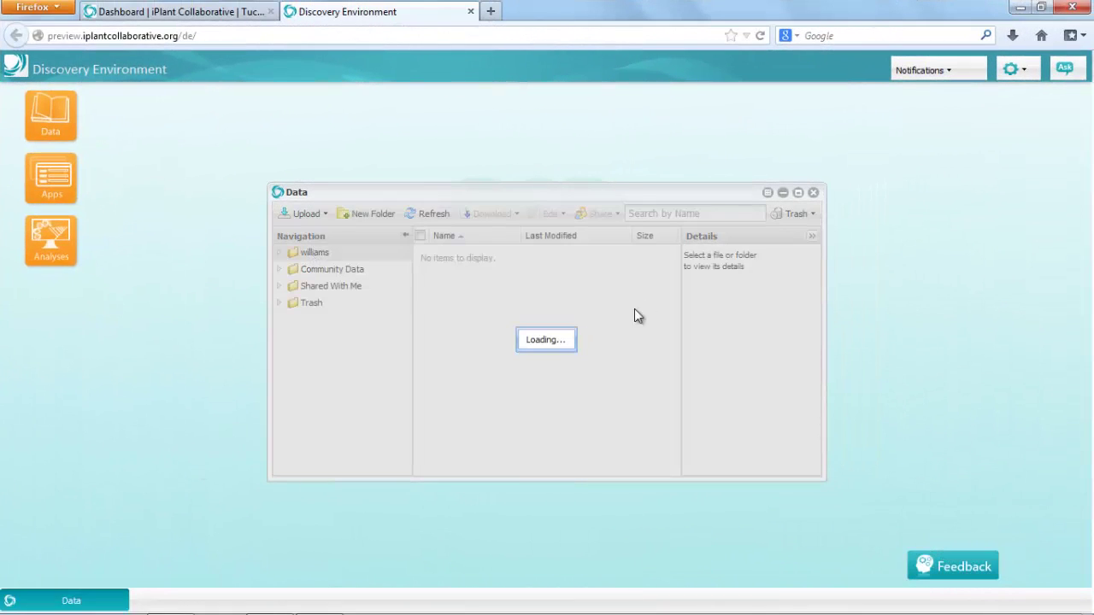
# Download DE_sample_plants.fas from the home folder as a simple download and save the file.
pyautogui.moveTo(677, 270); pyautogui.dragTo(674, 395)
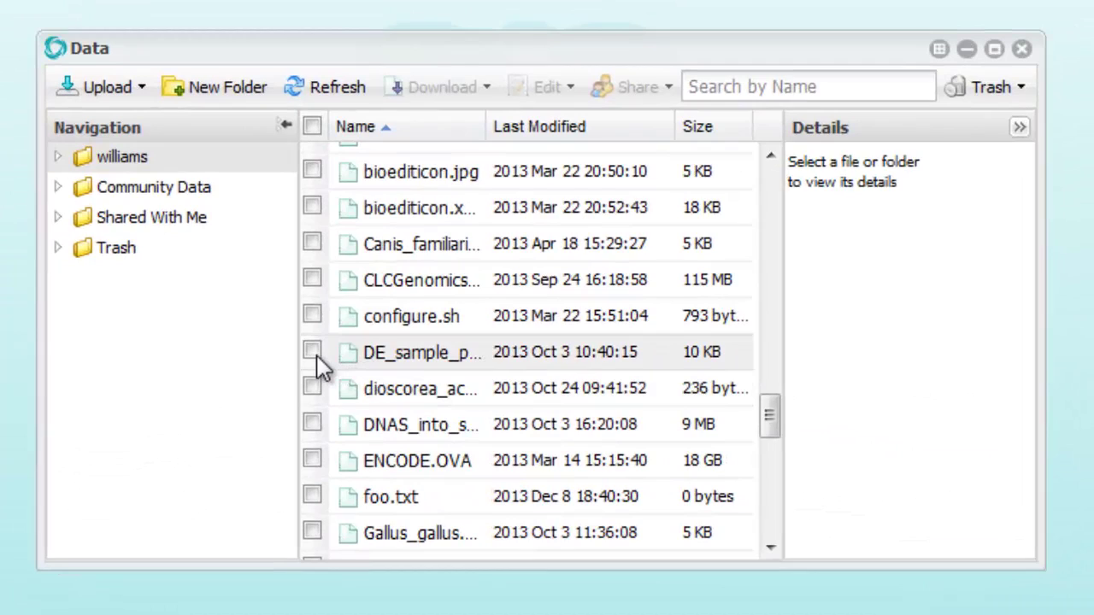
pyautogui.click(314, 353)
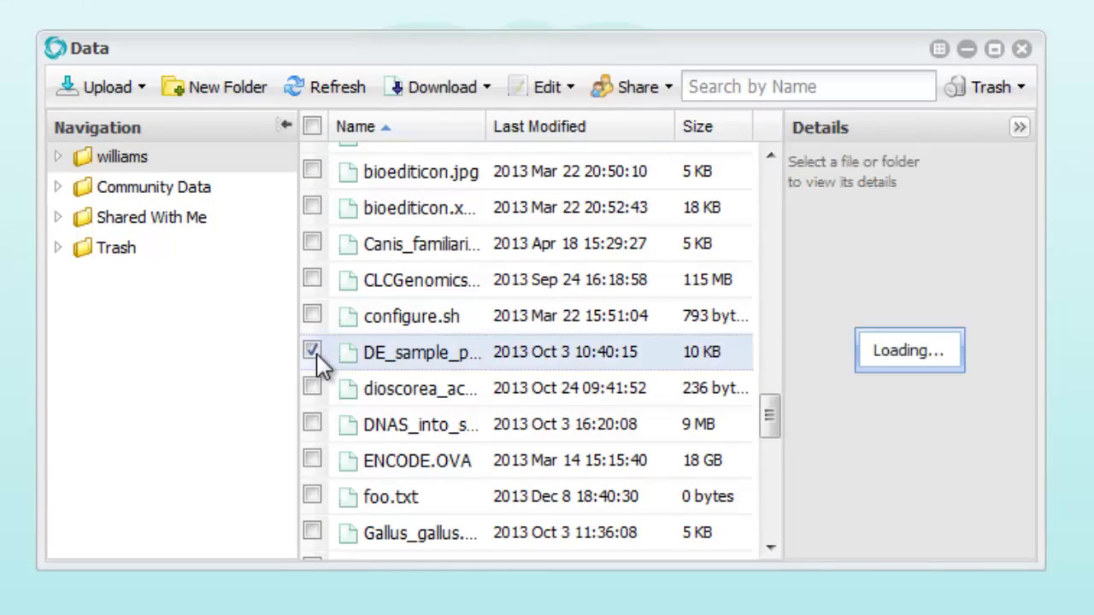
pyautogui.click(441, 86)
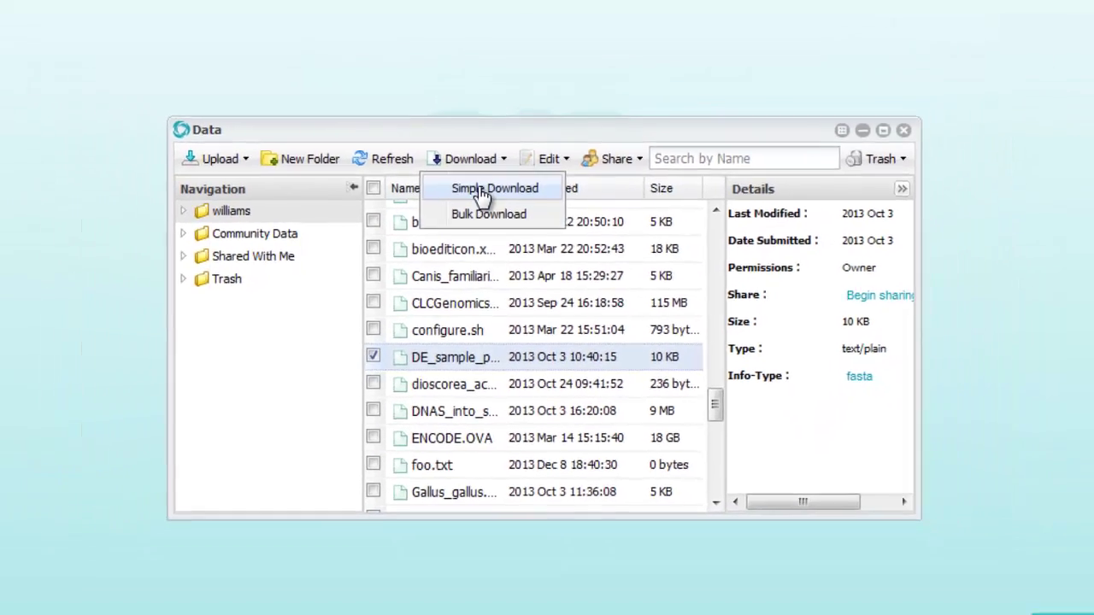
pyautogui.click(456, 128)
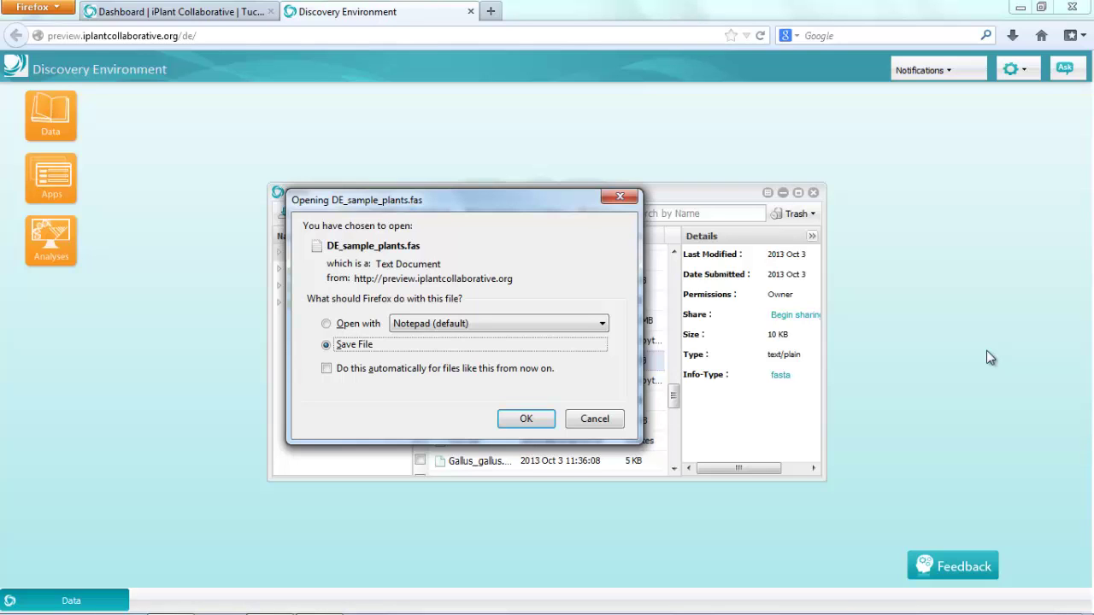
pyautogui.click(526, 417)
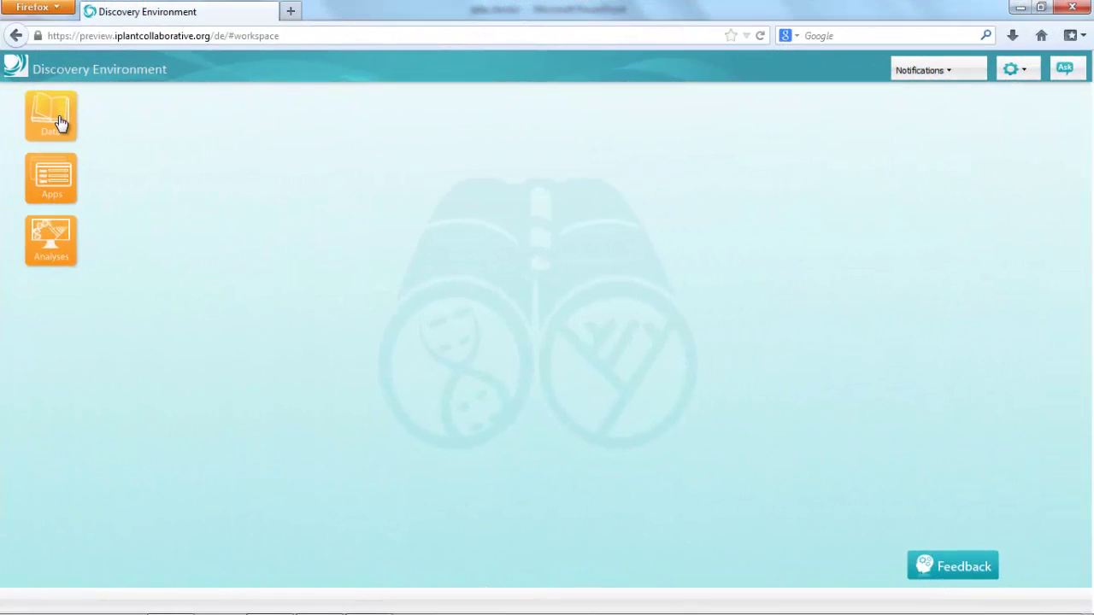
# Start a bulk upload from the desktop into the home folder, accepting the security risk to run the upload application.
pyautogui.click(61, 124)
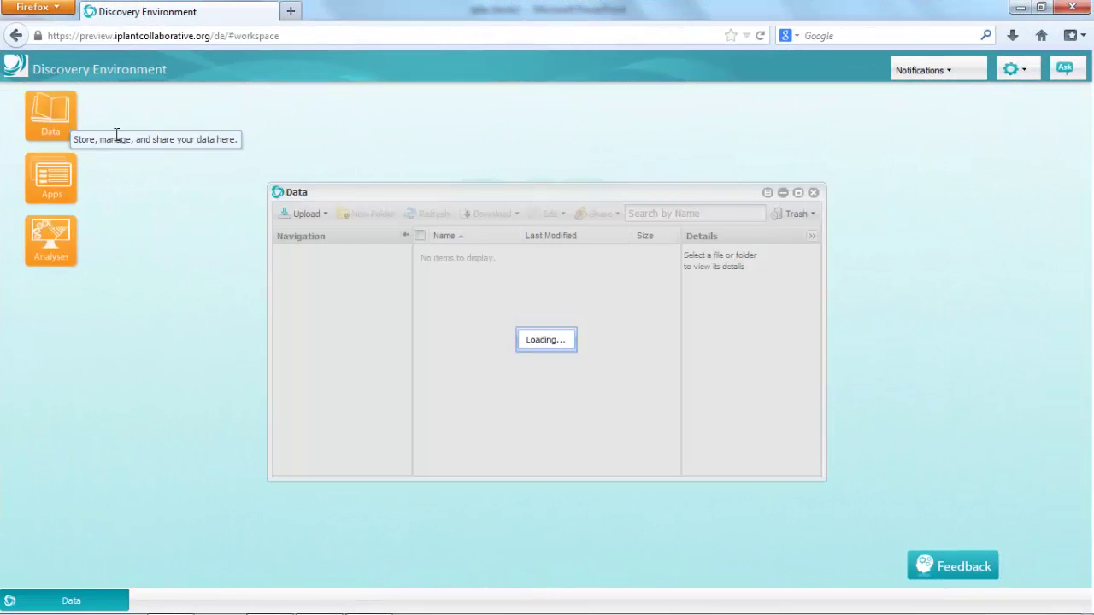
pyautogui.click(333, 254)
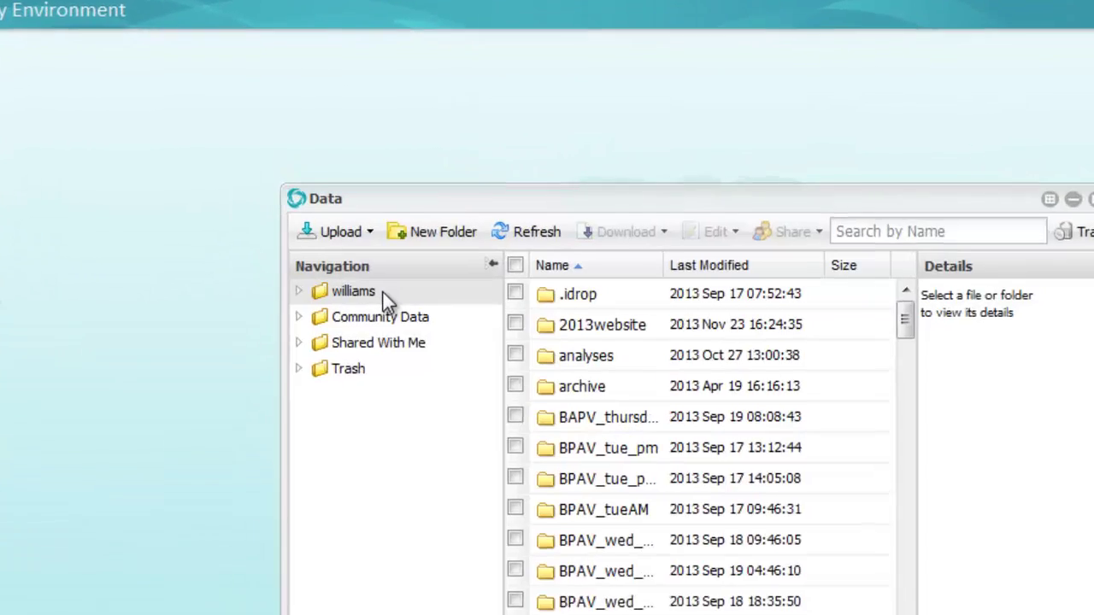
pyautogui.click(376, 248)
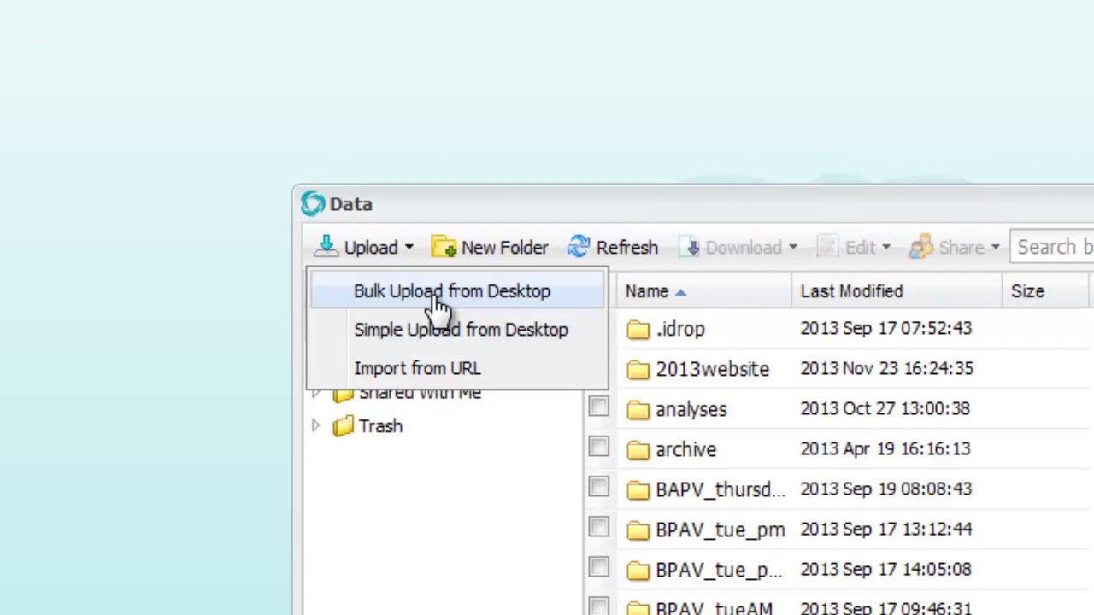
pyautogui.click(440, 295)
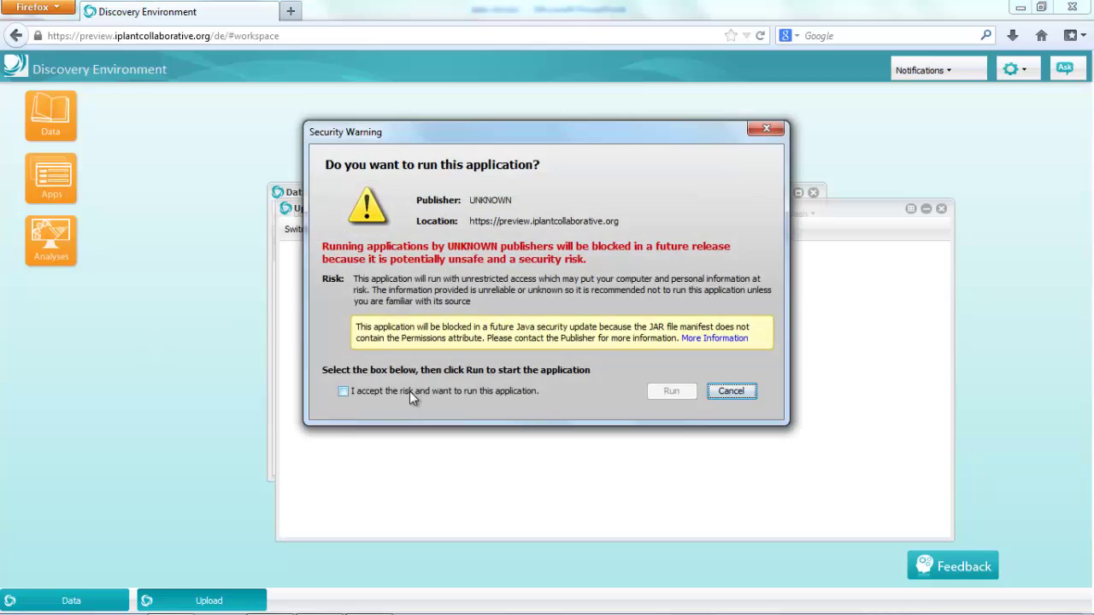
pyautogui.click(410, 390)
pyautogui.click(669, 391)
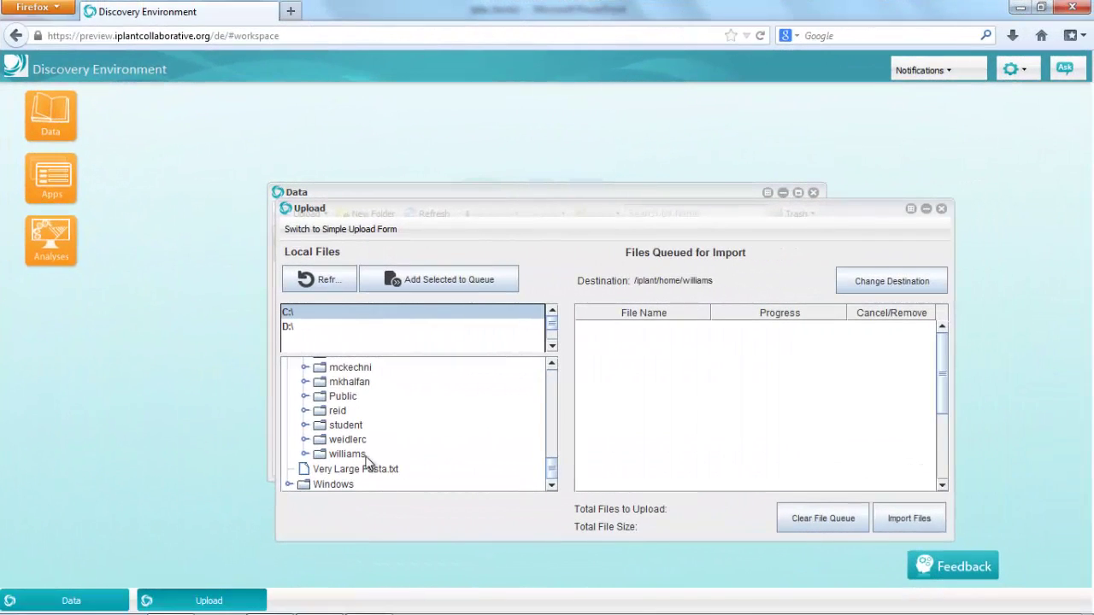
# Add test.fastq.txt from the Desktop folder of the local user directory to the upload queue.
pyautogui.click(351, 456)
pyautogui.doubleClick(352, 458)
pyautogui.moveTo(554, 425); pyautogui.dragTo(554, 438)
pyautogui.doubleClick(375, 398)
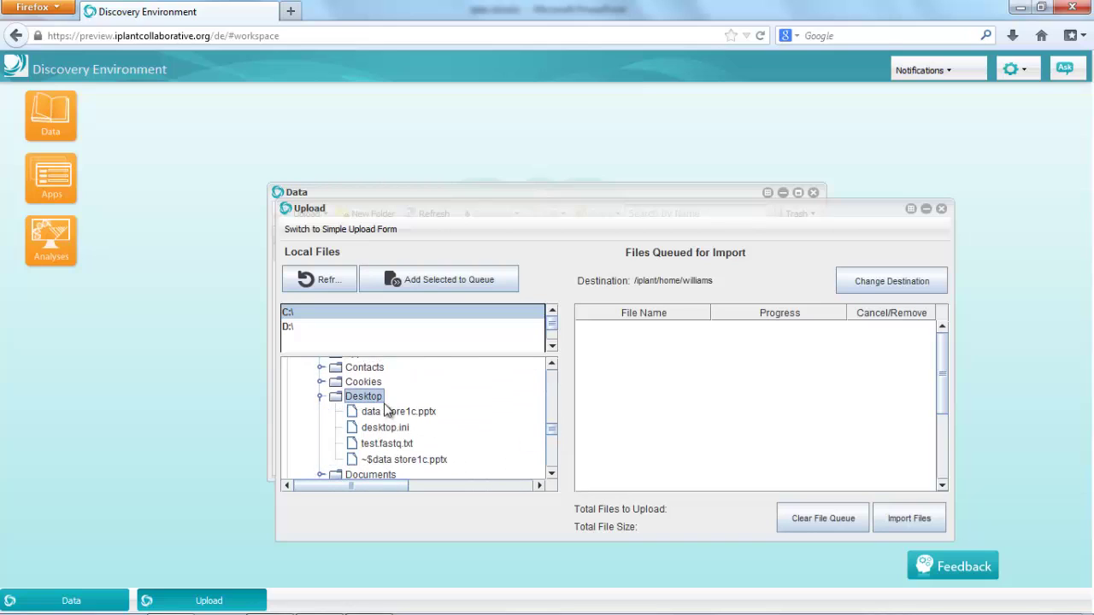
pyautogui.click(410, 448)
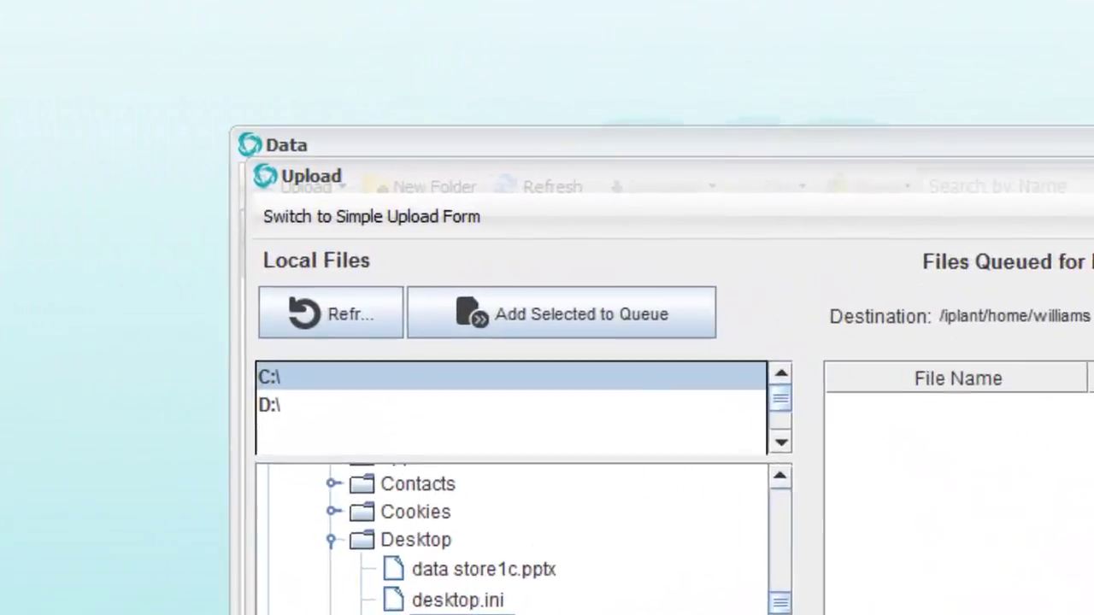
pyautogui.click(546, 317)
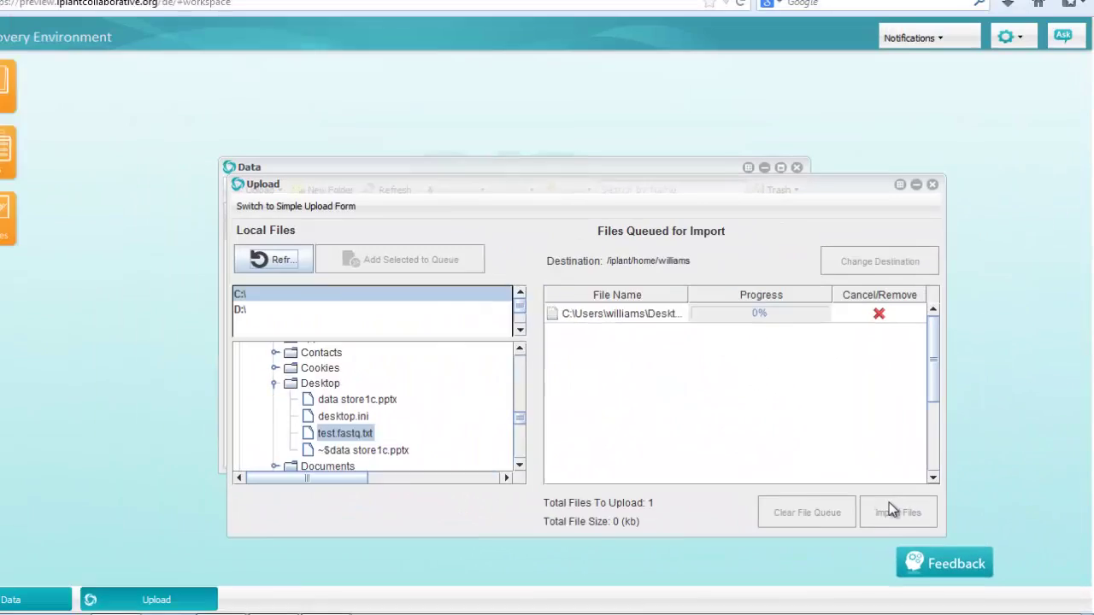
# Import the queued file into the home folder, acknowledge the transfer and close the upload window.
pyautogui.click(564, 334)
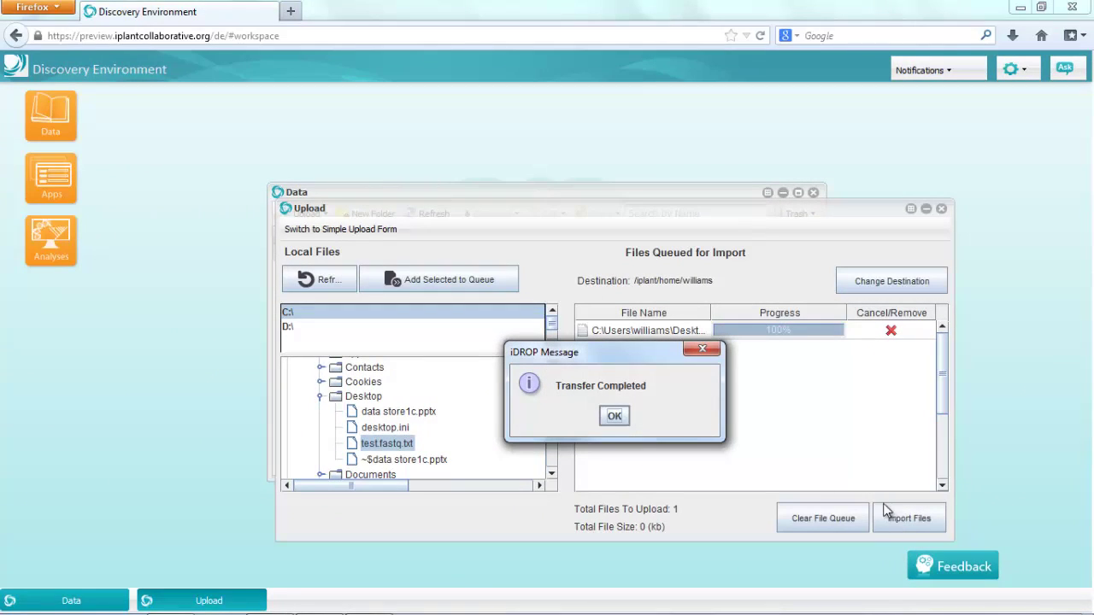
pyautogui.click(613, 416)
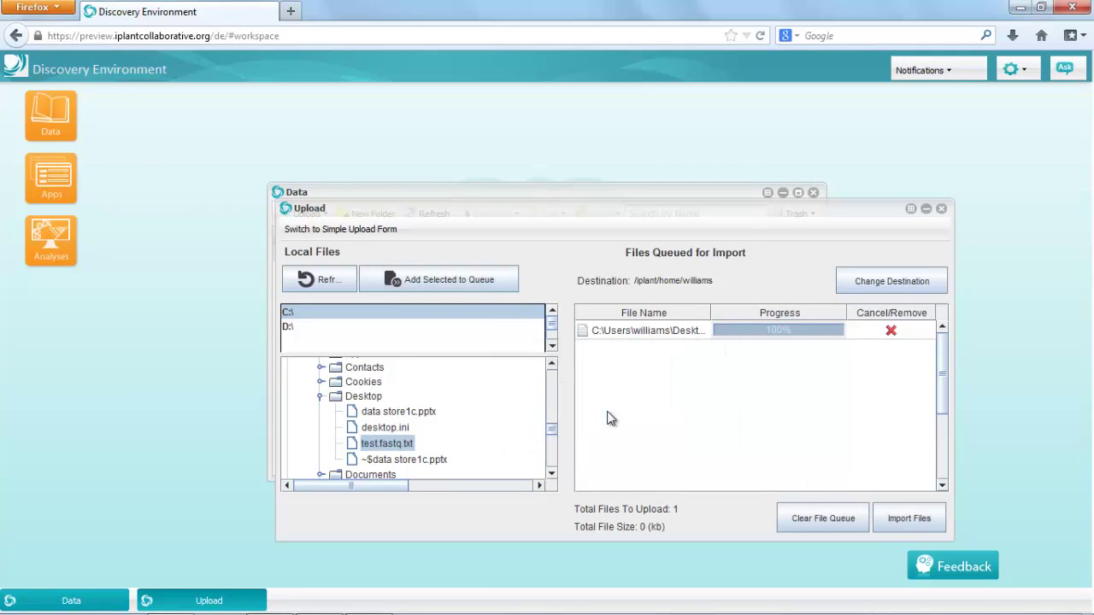
pyautogui.click(941, 210)
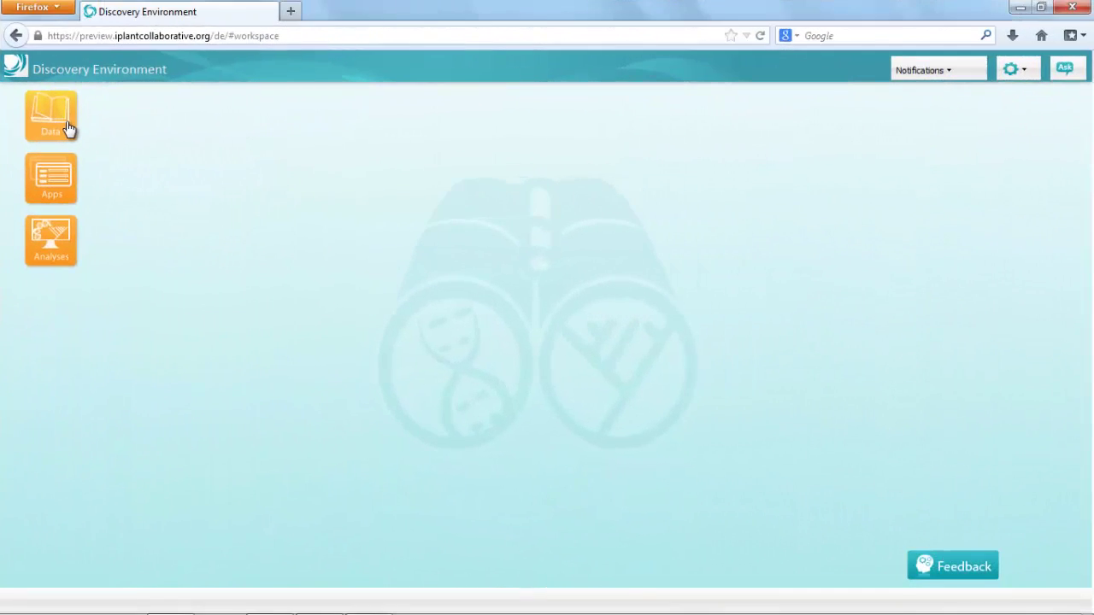
# Set up a bulk download of the Dios illumina folder from the home folder with the local Desktop as destination.
pyautogui.click(68, 127)
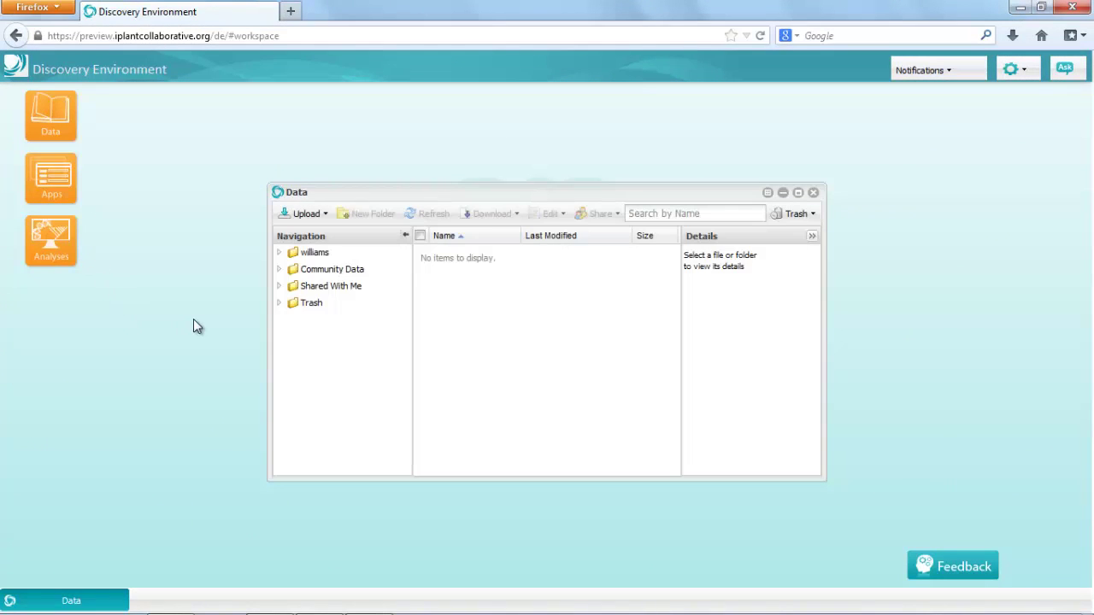
pyautogui.click(310, 256)
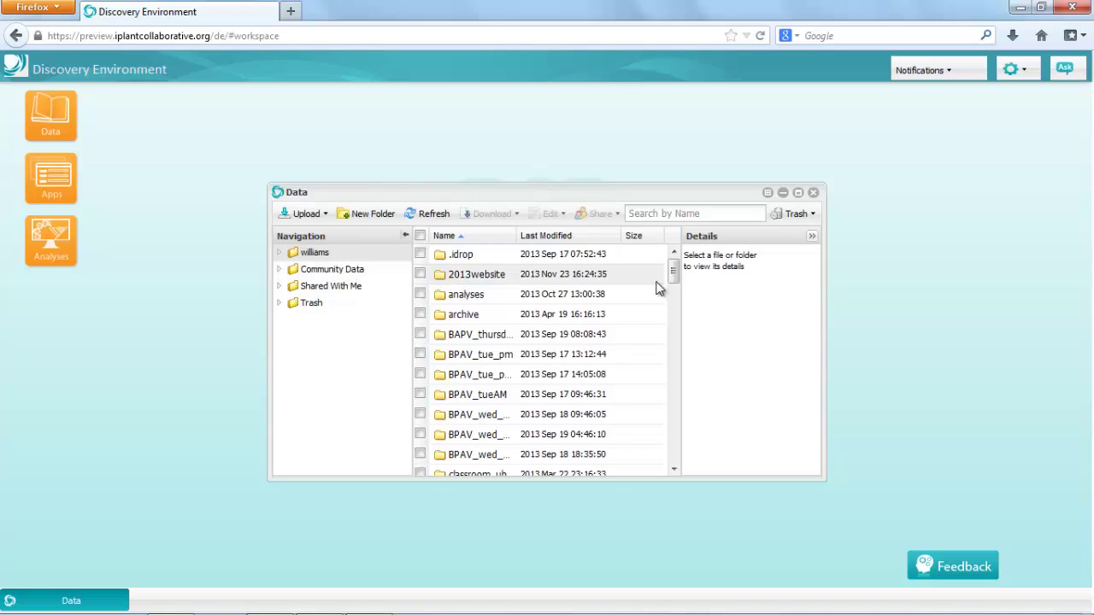
pyautogui.scroll(-1, 682, 288)
pyautogui.scroll(-5, 679, 291)
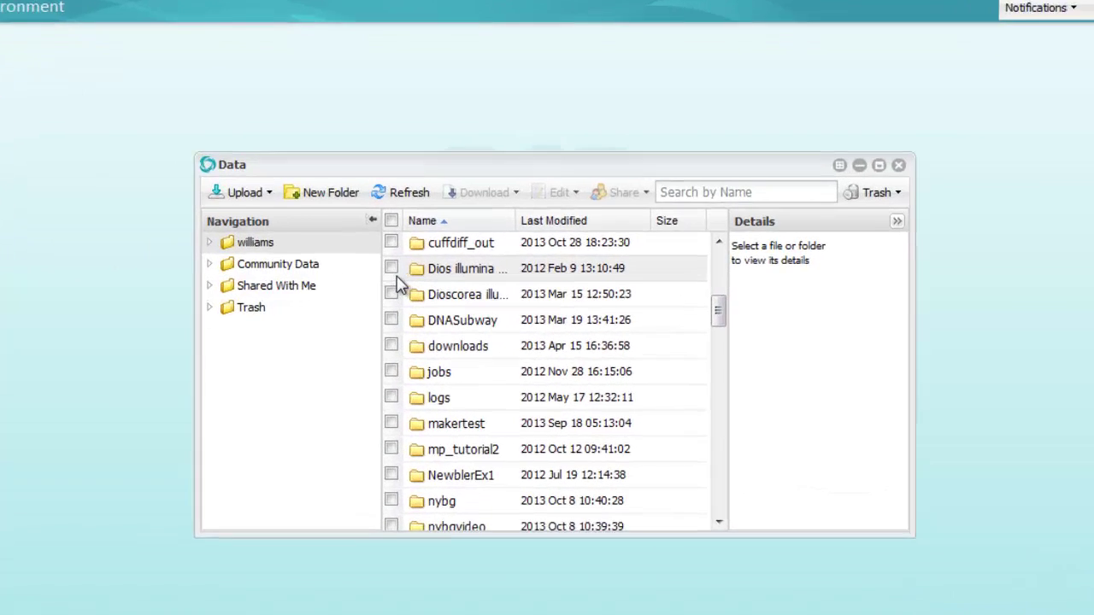
pyautogui.click(420, 273)
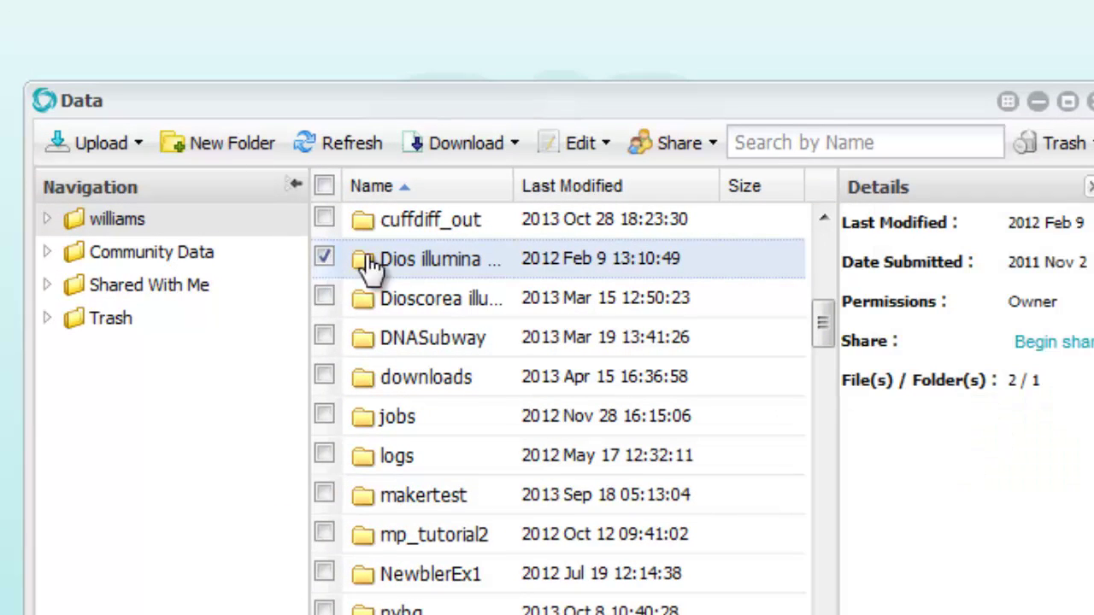
pyautogui.click(510, 152)
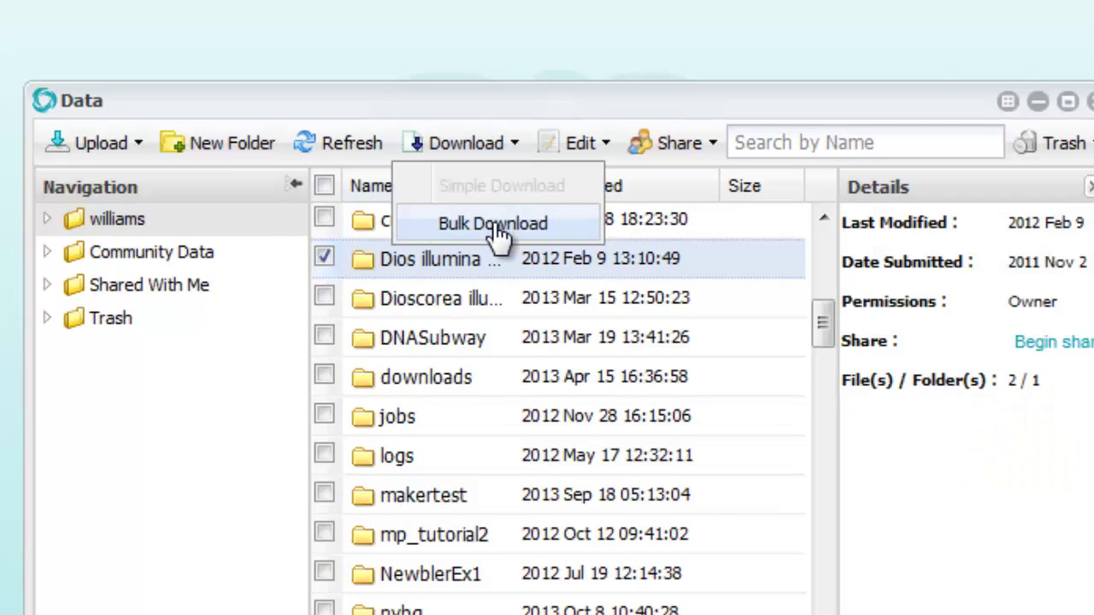
pyautogui.click(494, 224)
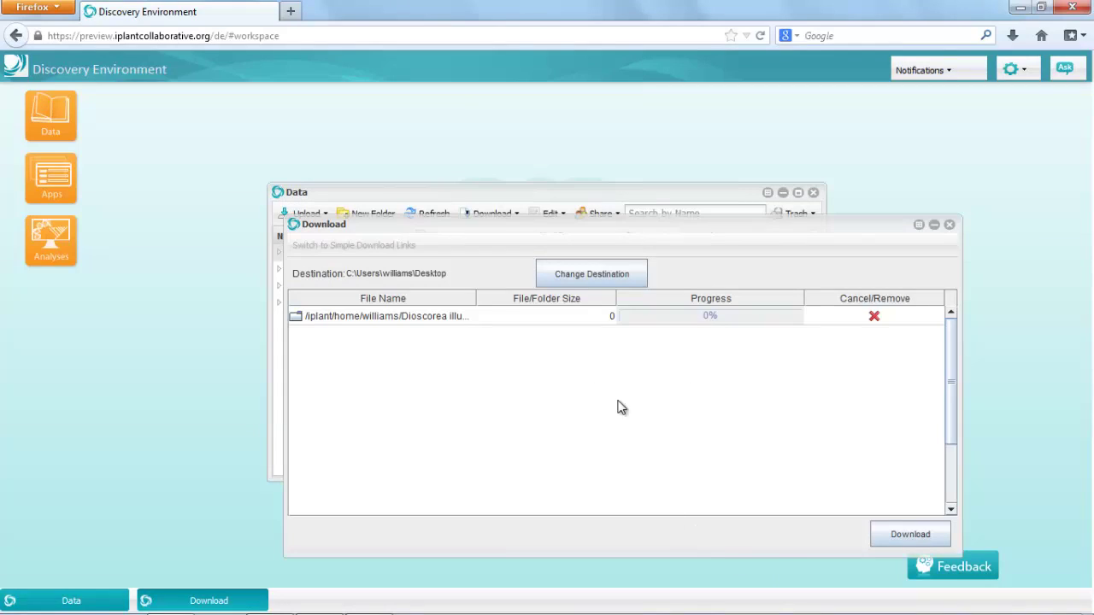
pyautogui.click(594, 276)
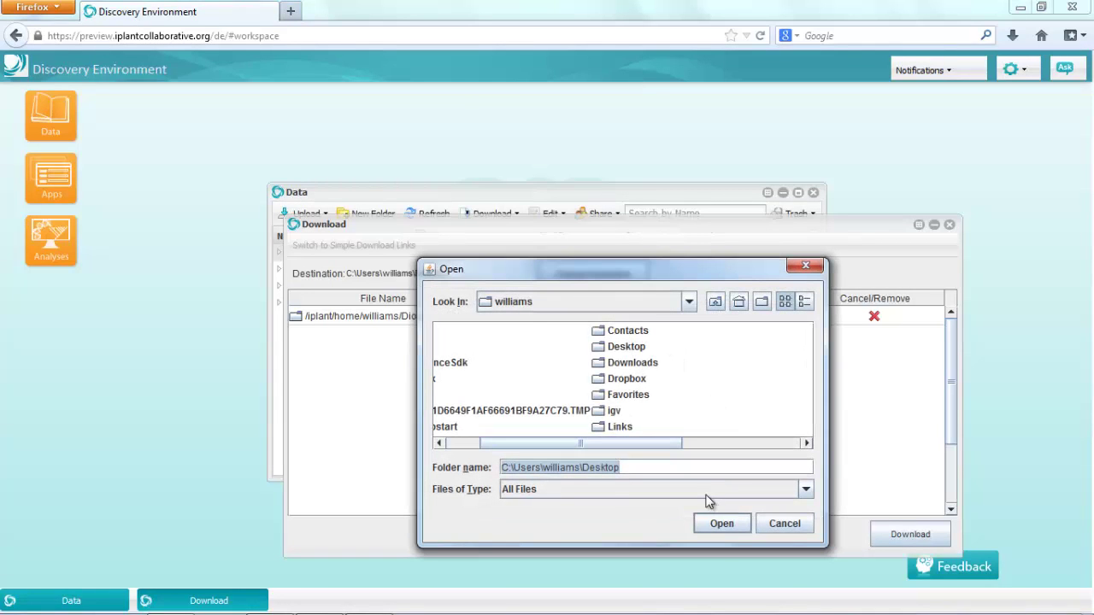
pyautogui.click(724, 521)
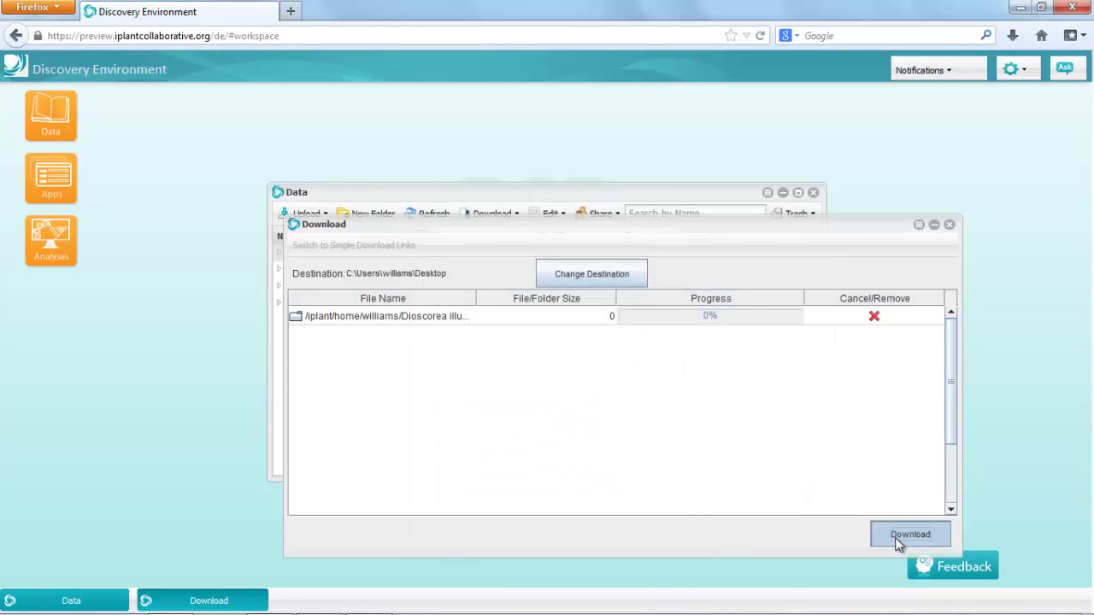